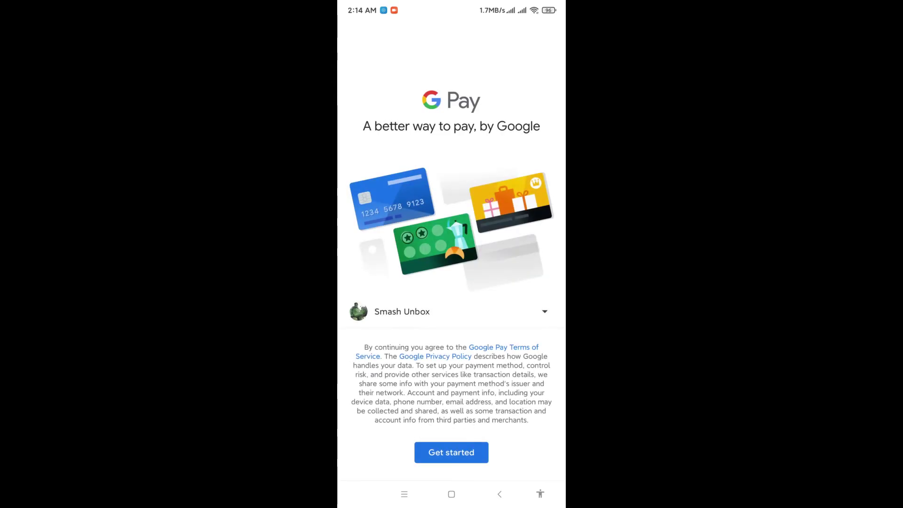
Tap Get started on Google Pay's welcome screen to begin setup with the account.
click(451, 452)
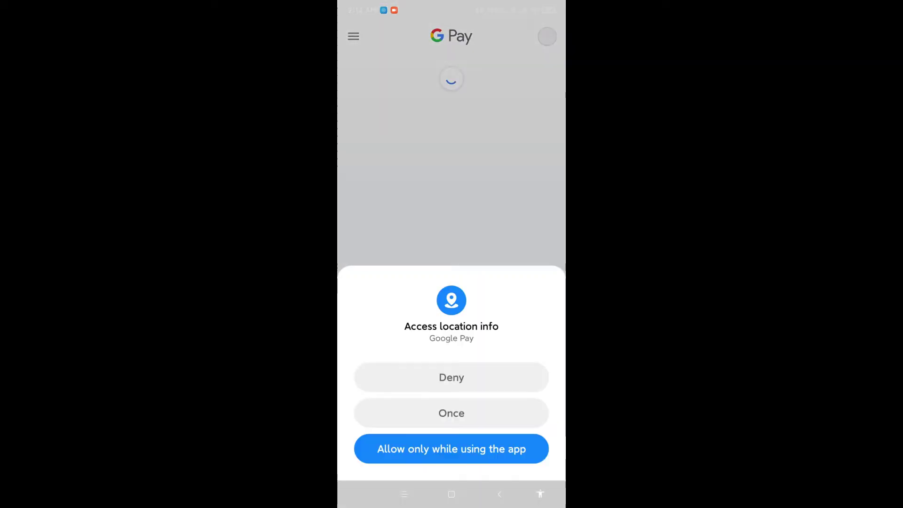
Allow location only while using the app, then review the General and Notifications settings.
click(451, 449)
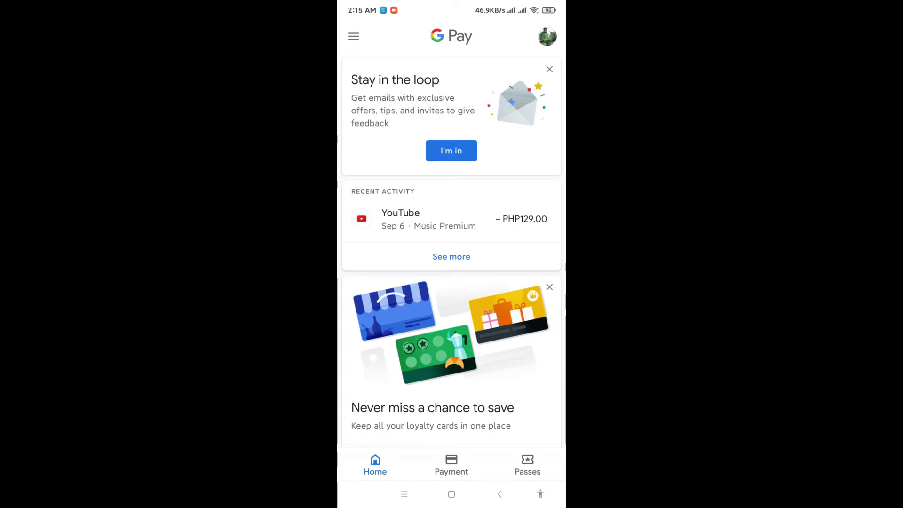
click(353, 36)
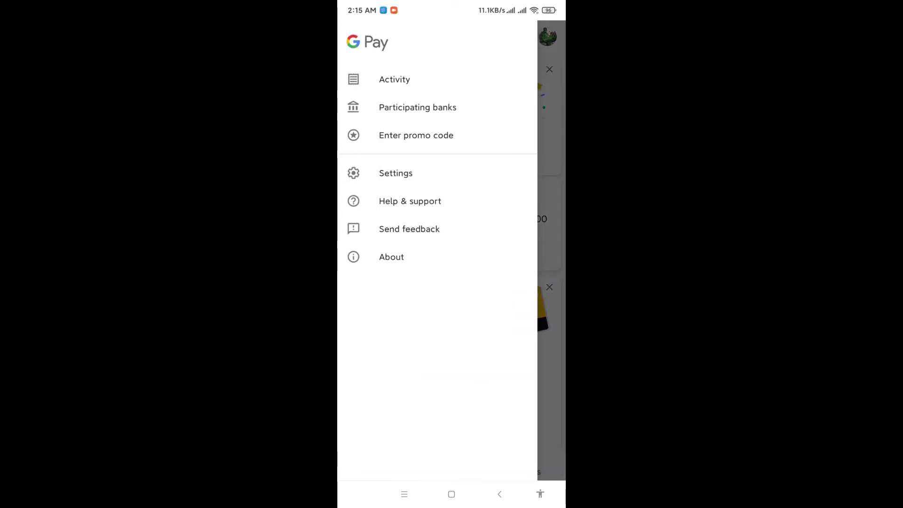
click(396, 173)
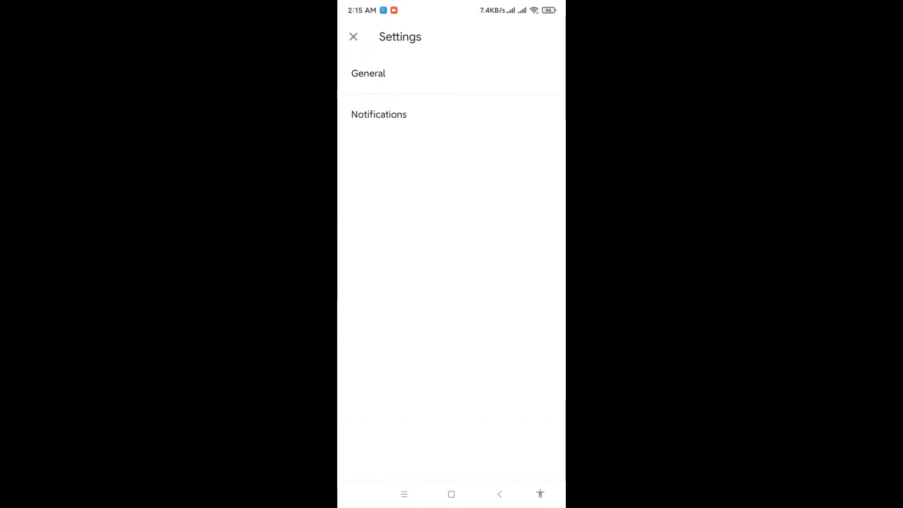
click(369, 74)
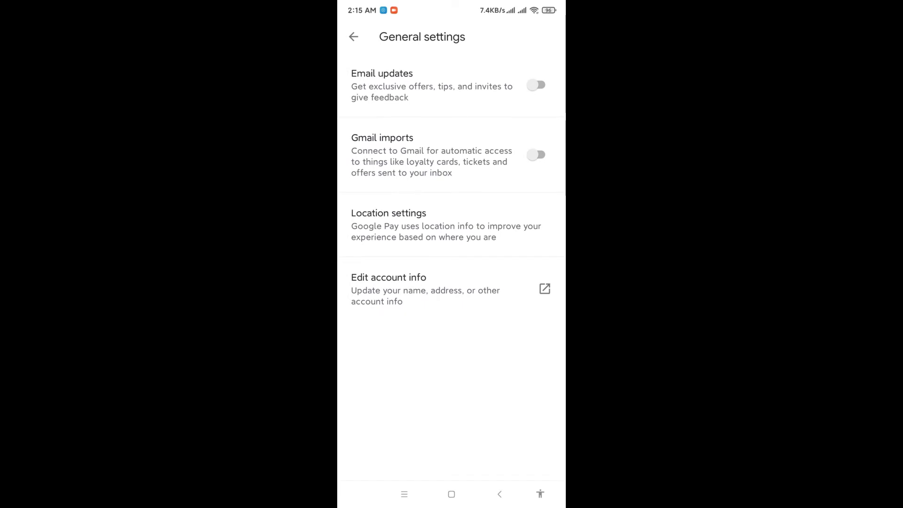
click(352, 37)
click(378, 114)
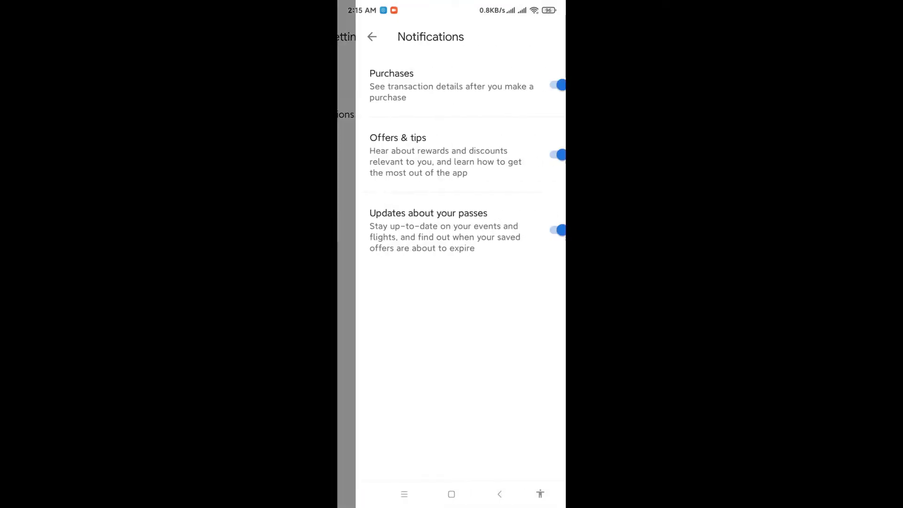
click(353, 37)
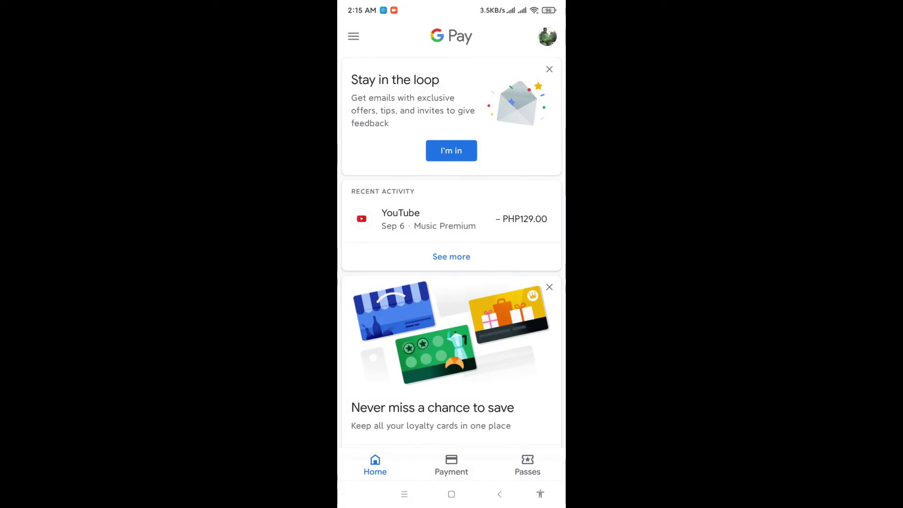
scroll(452, 282, down, 3)
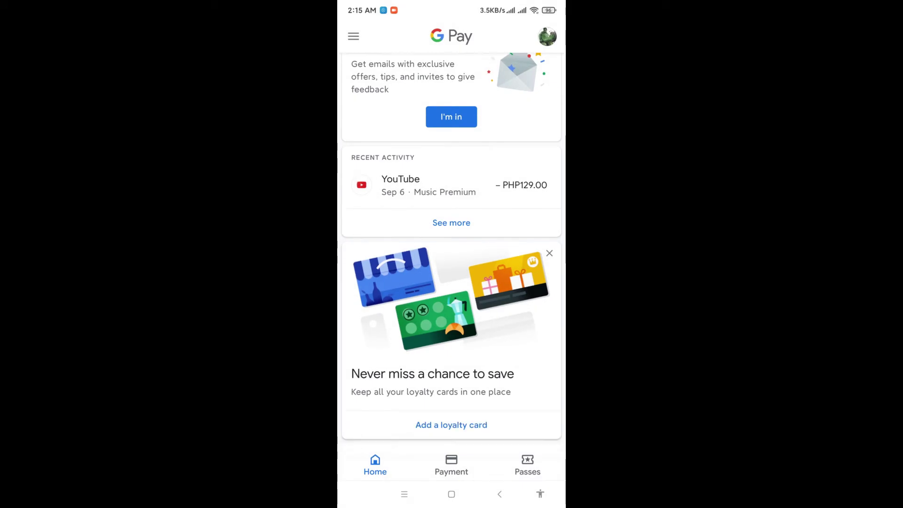
scroll(452, 282, down, 3)
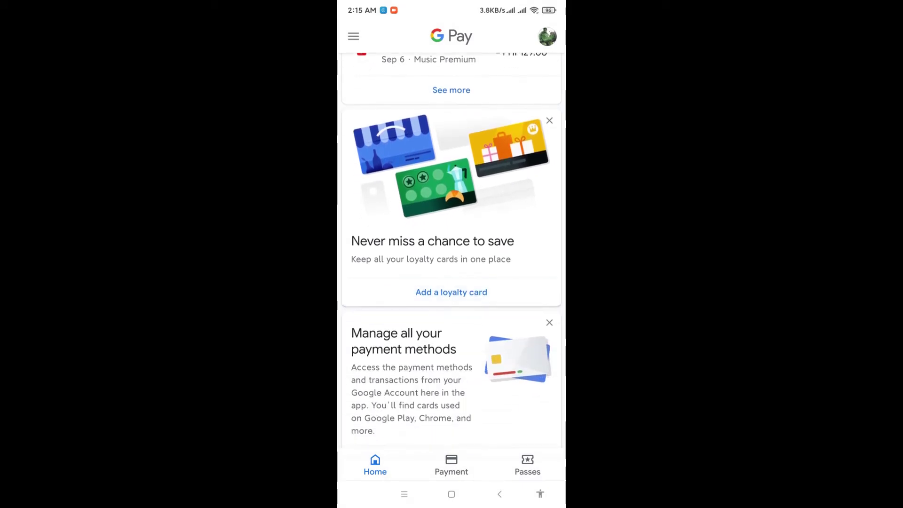
scroll(451, 282, down, 2)
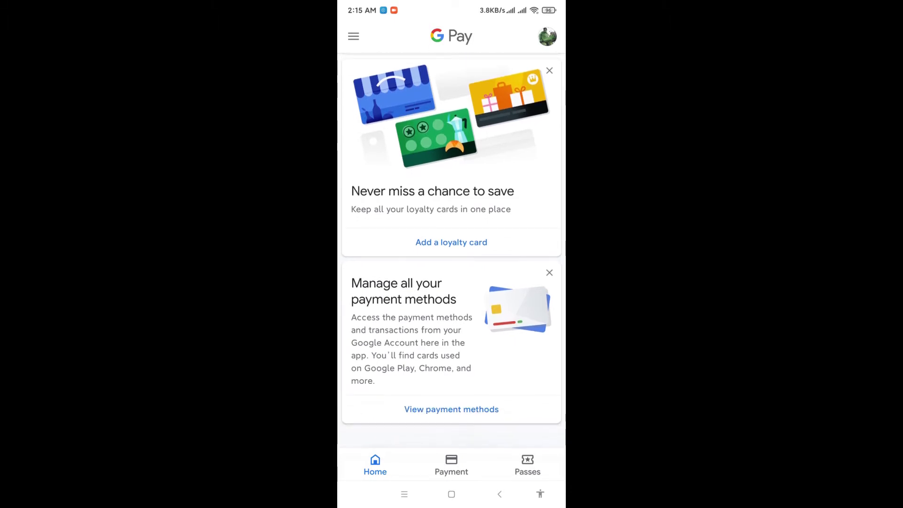
View the payment setup page and passes section, then return to the phone's home screen.
click(450, 464)
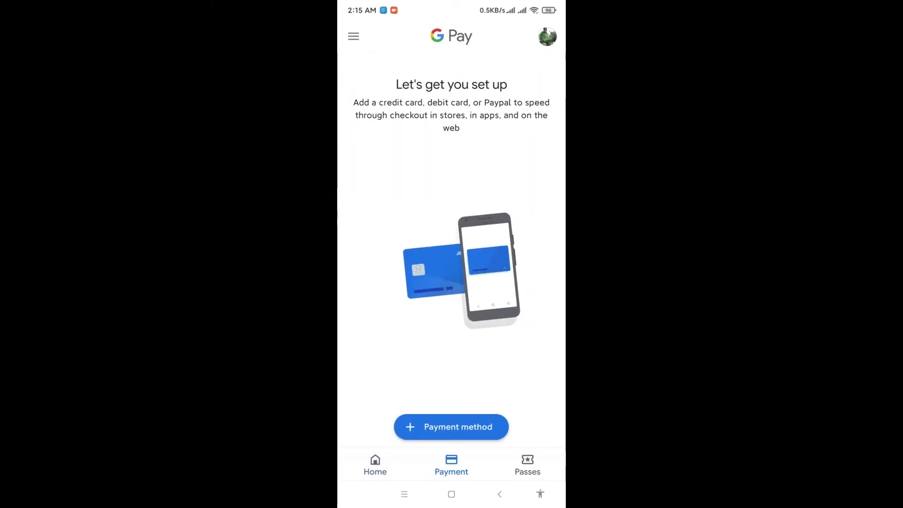
click(451, 426)
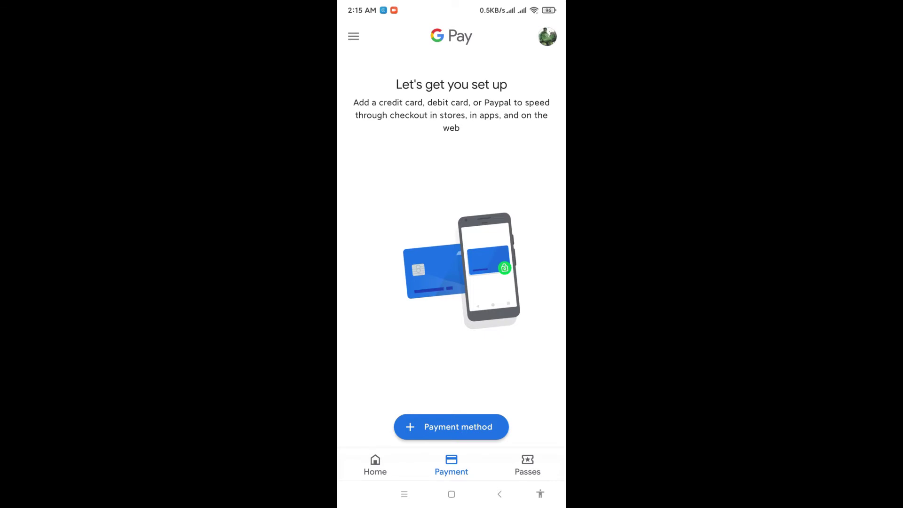
click(527, 464)
click(451, 494)
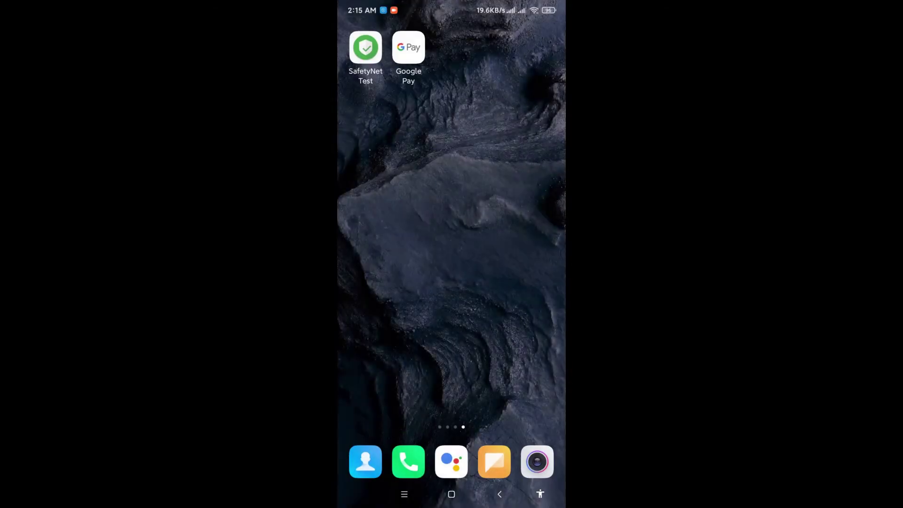
Check Google Pay's launch history under App behavior, then view its permissions list.
click(409, 47)
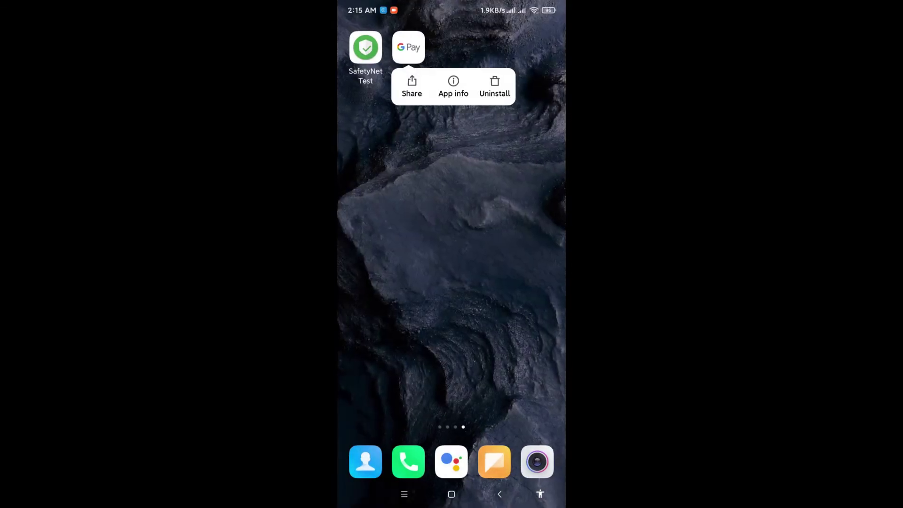
click(454, 85)
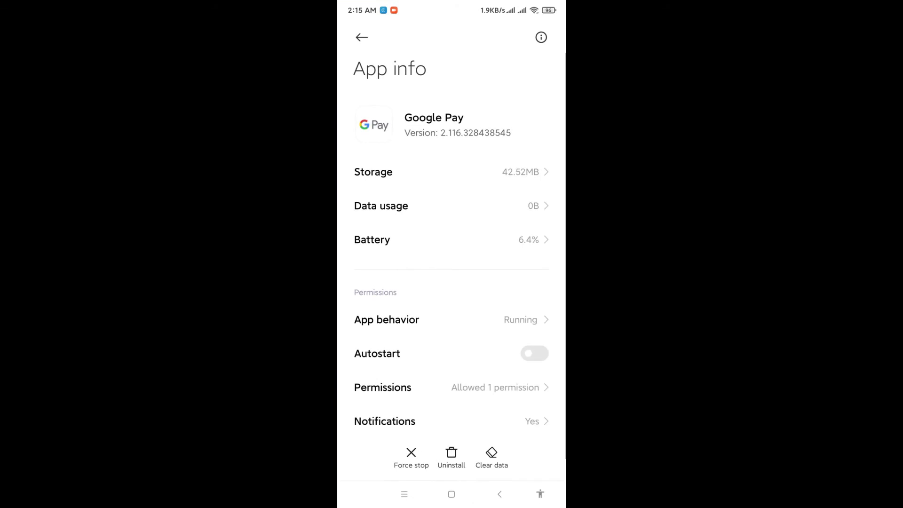
click(451, 320)
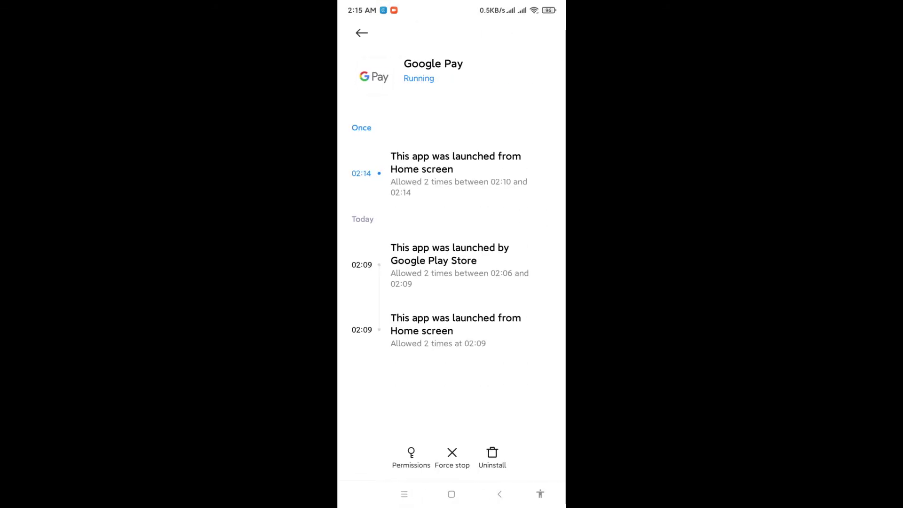
click(499, 495)
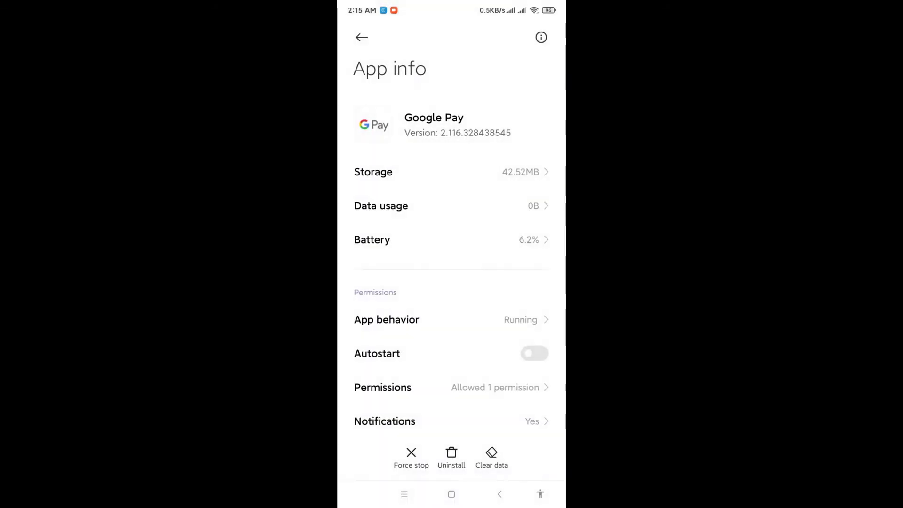
click(451, 387)
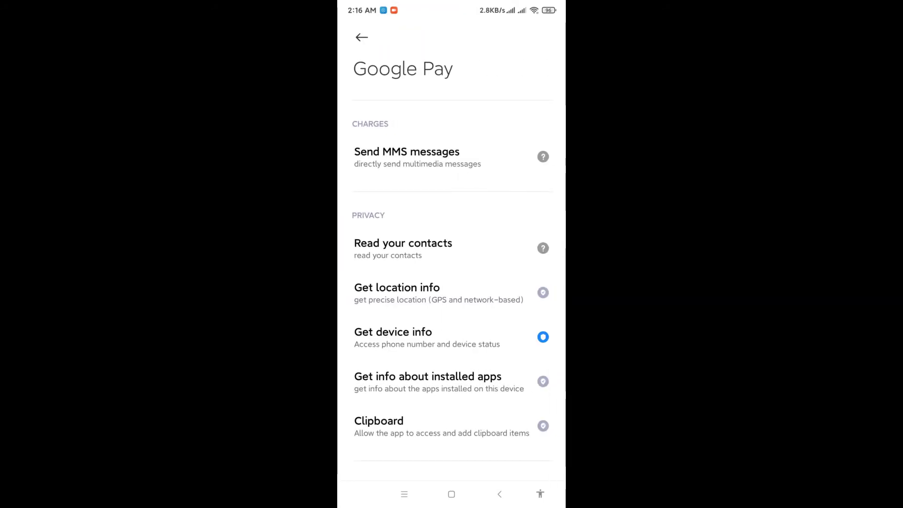
scroll(452, 282, down, 2)
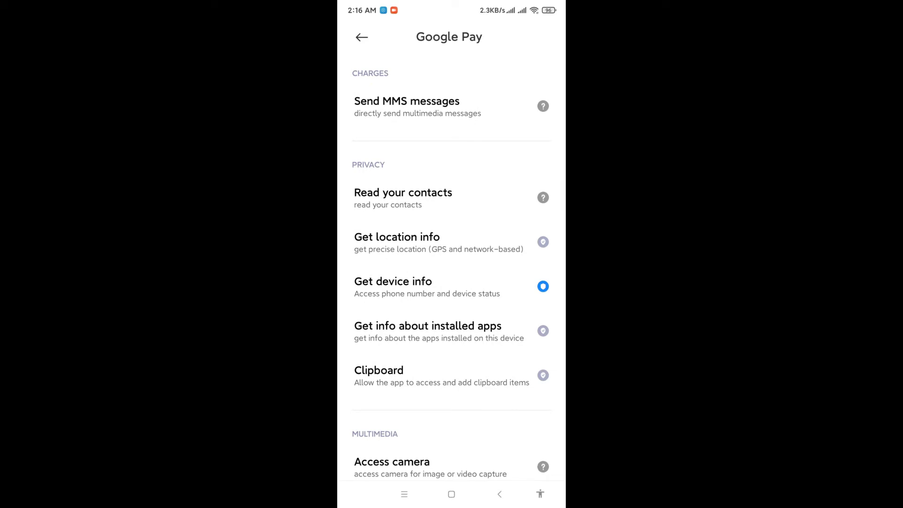
Leave installed-apps info unchanged and change Google Pay's camera and internal storage access.
click(438, 331)
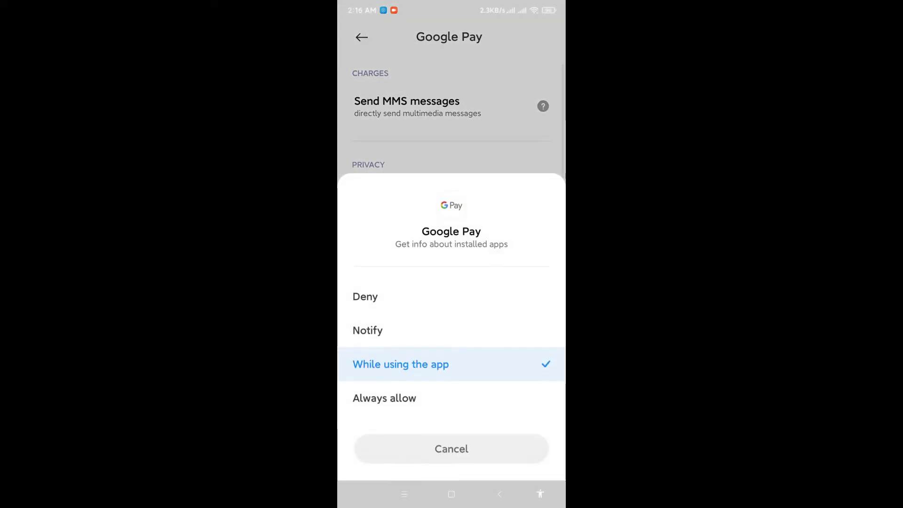
click(452, 449)
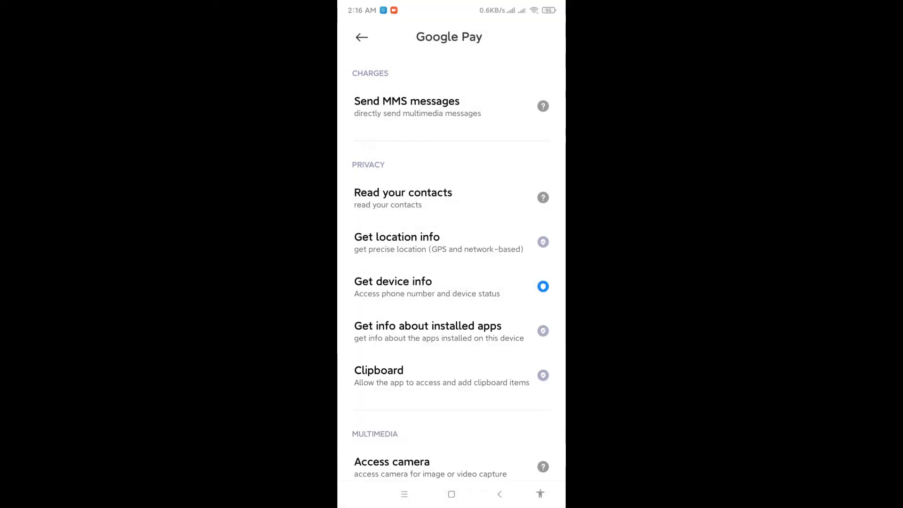
scroll(451, 282, down, 2)
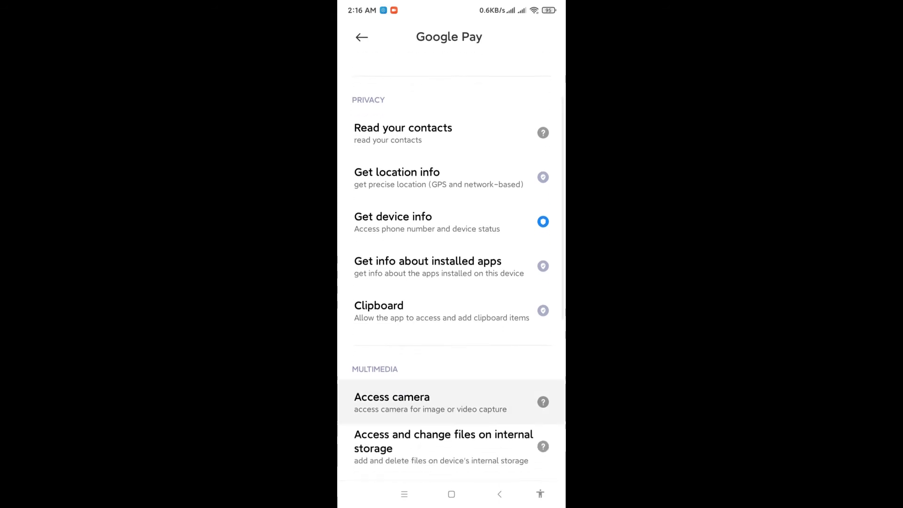
scroll(451, 403, down, 2)
click(438, 345)
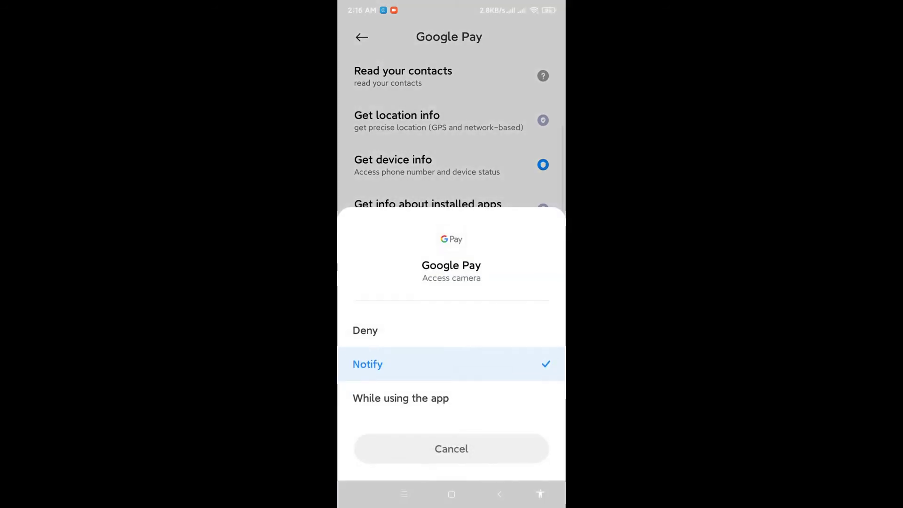
click(451, 479)
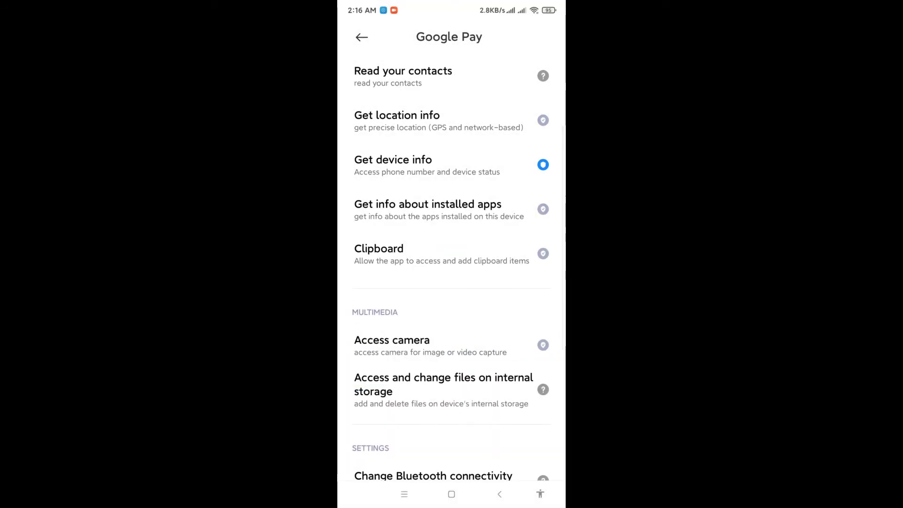
scroll(451, 283, down, 2)
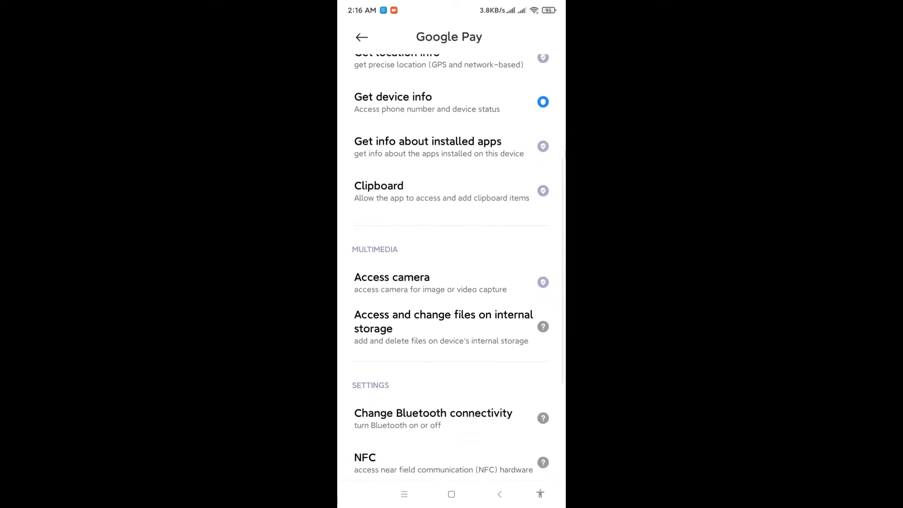
click(445, 325)
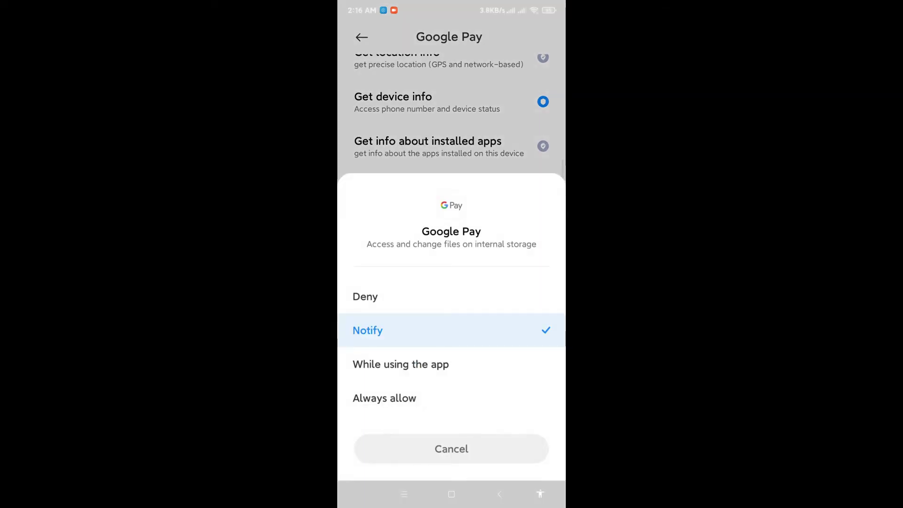
click(402, 365)
scroll(451, 282, down, 2)
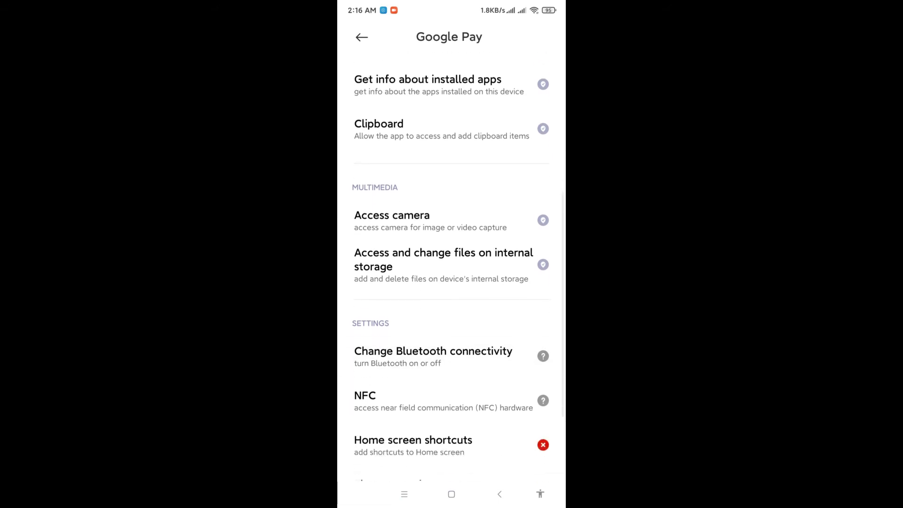
scroll(452, 282, down, 2)
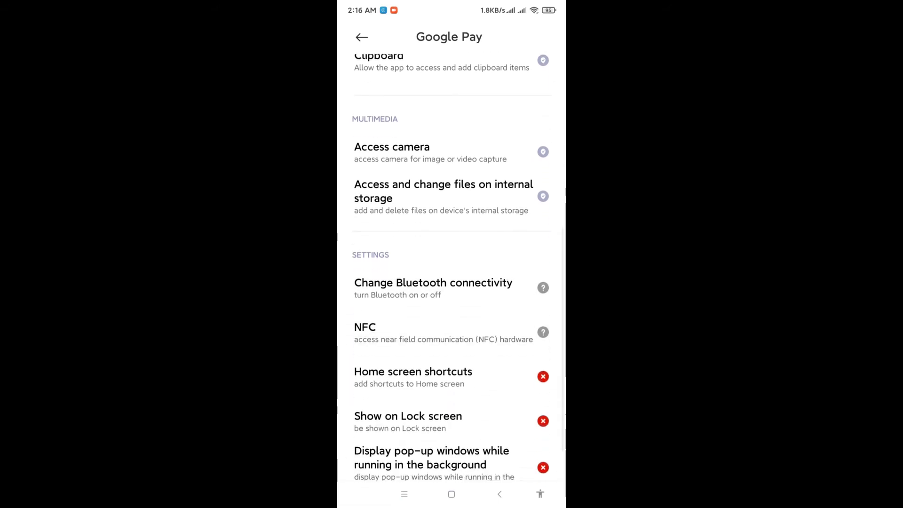
Deny NFC access, leave Permanent notification unchanged, and return to App info.
click(445, 331)
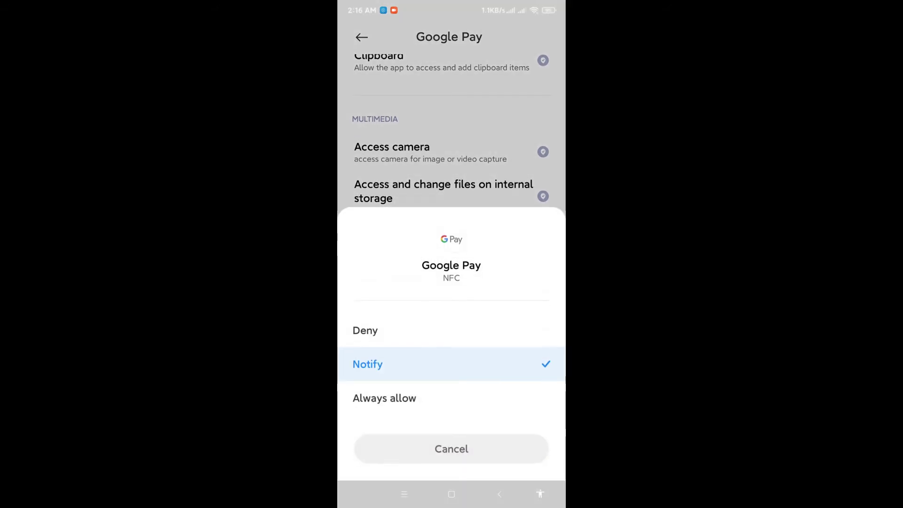
click(424, 330)
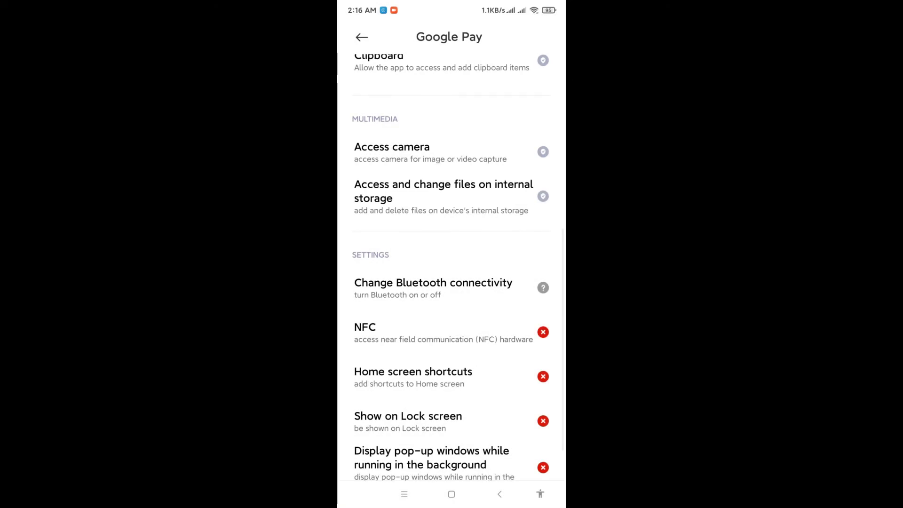
scroll(451, 282, down, 2)
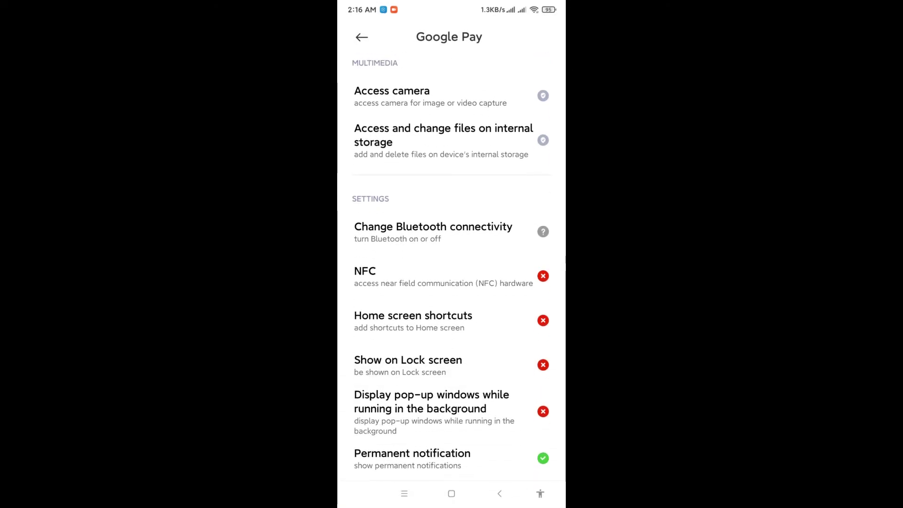
click(444, 459)
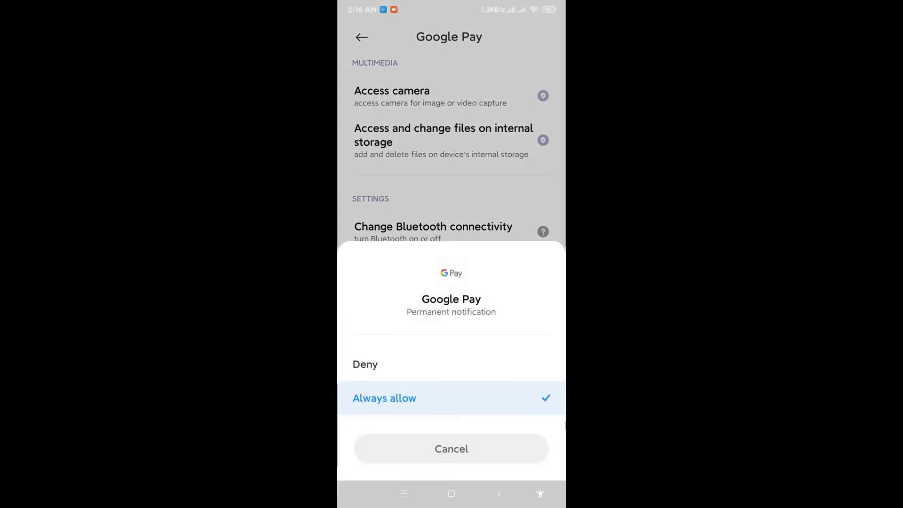
click(451, 449)
click(424, 370)
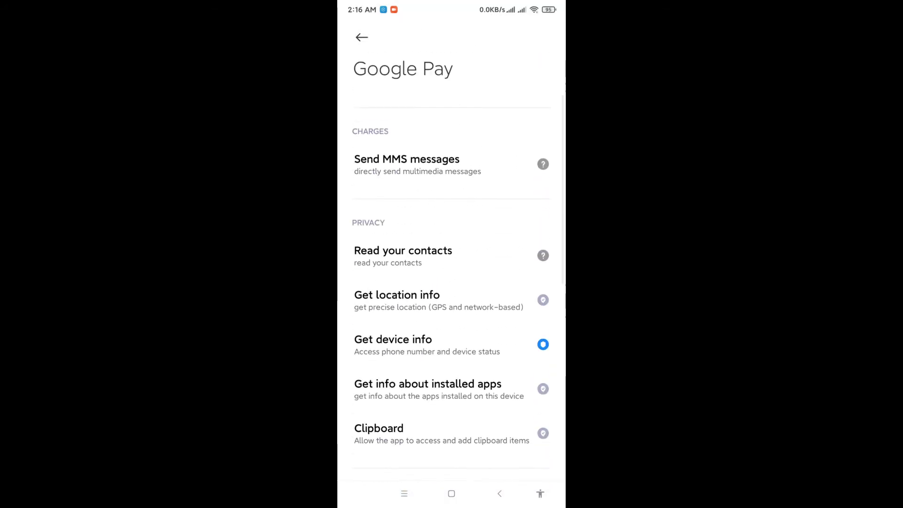
click(500, 493)
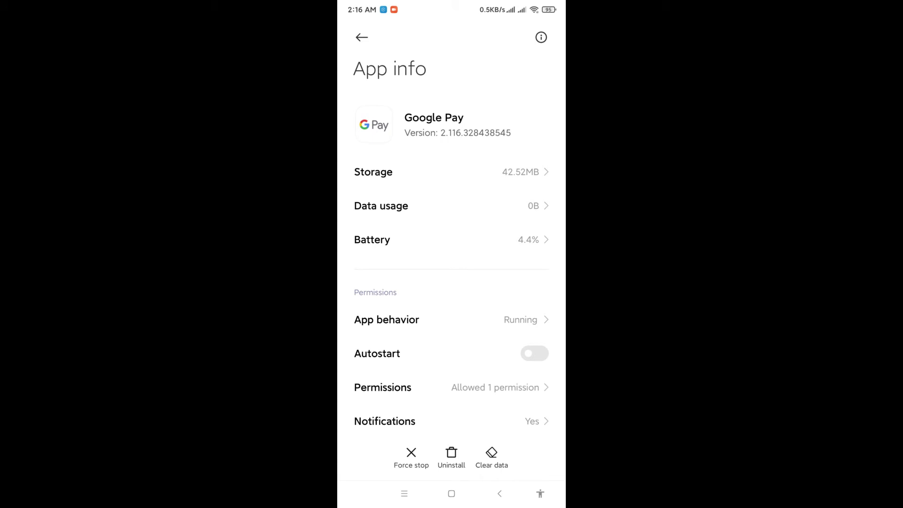
Relaunch Google Pay, view its General settings and support web page, then close the page.
click(500, 493)
click(409, 43)
click(352, 37)
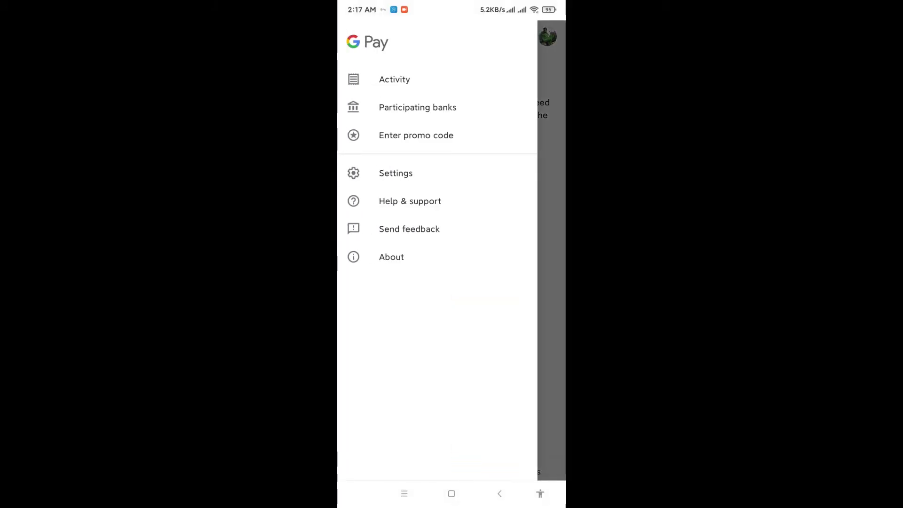
click(396, 173)
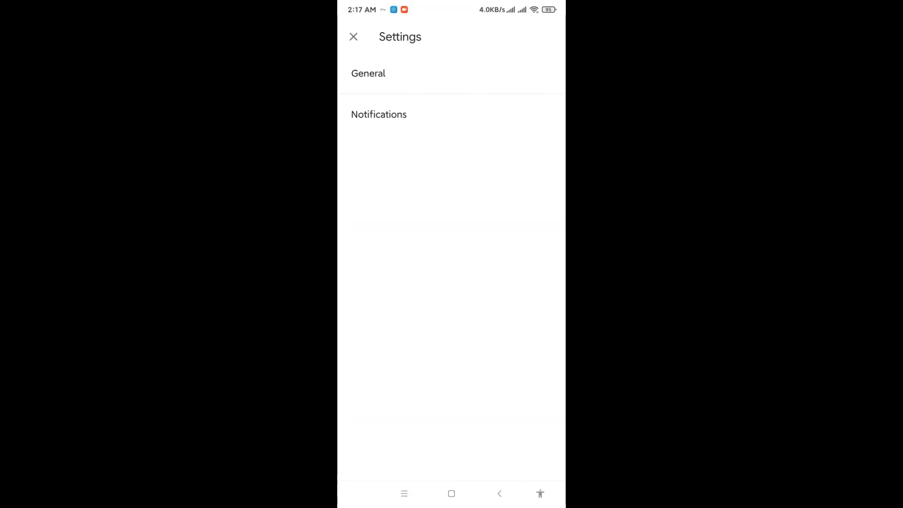
click(368, 74)
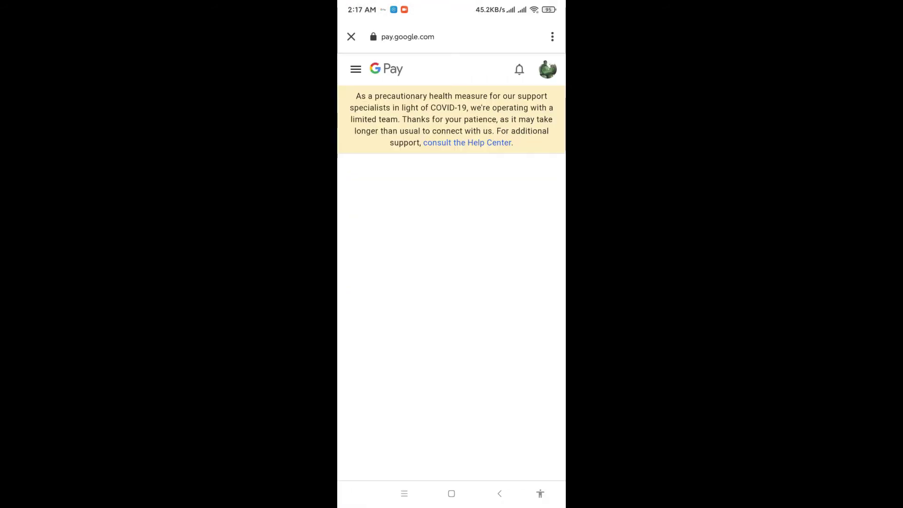
click(350, 37)
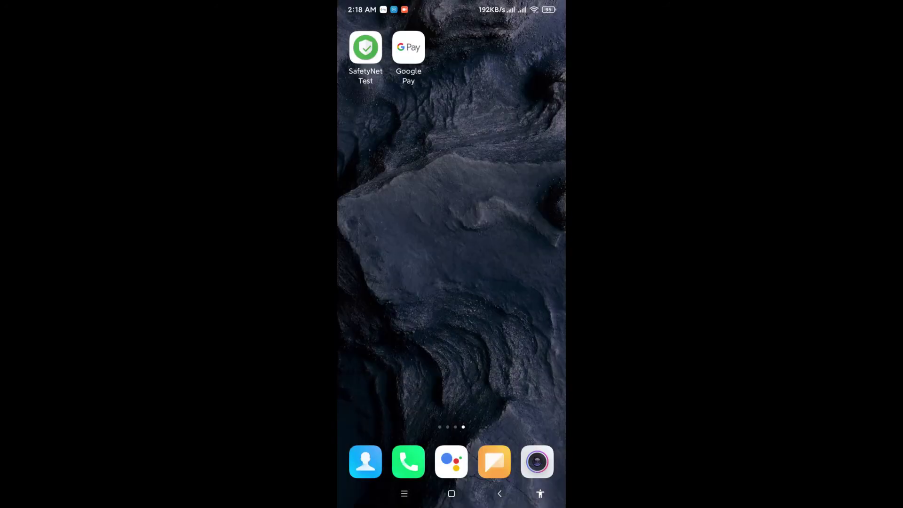
Clear all recent apps, freeing 84MB, and relaunch Google Pay, which stays loading.
key(super)
click(395, 283)
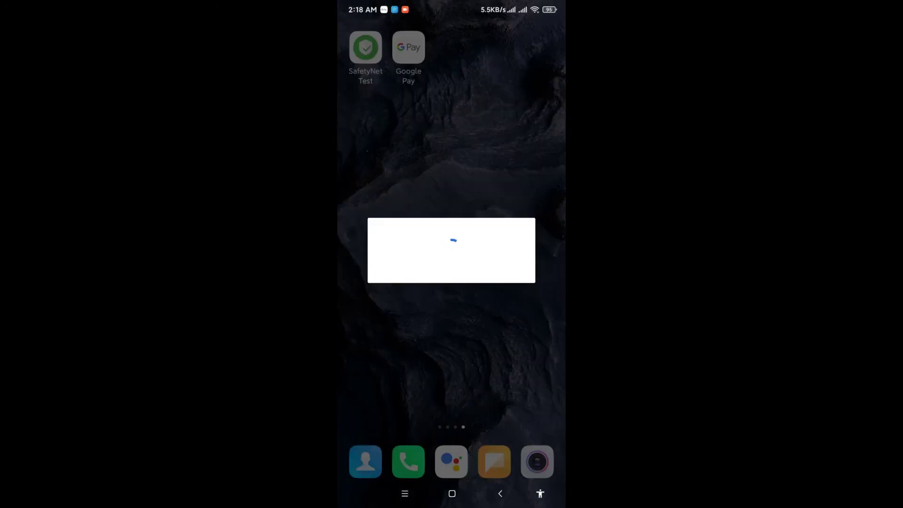
click(406, 494)
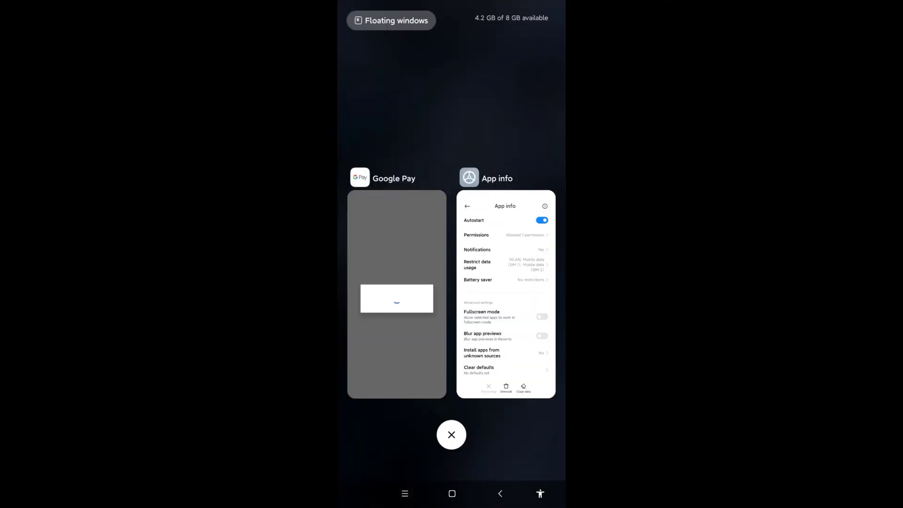
click(452, 435)
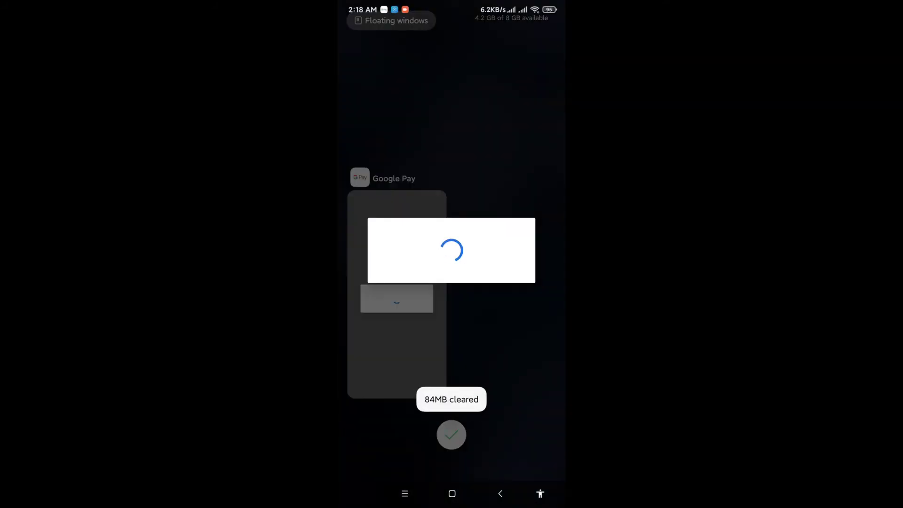
click(408, 48)
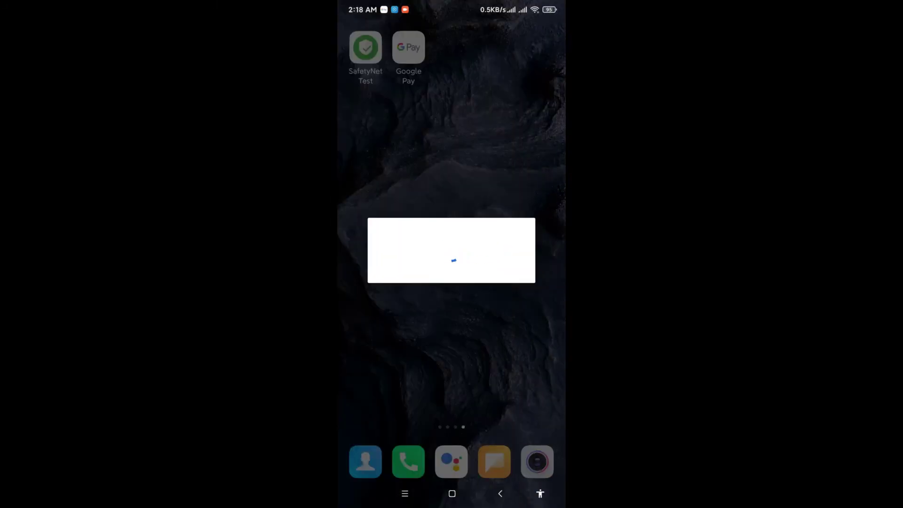